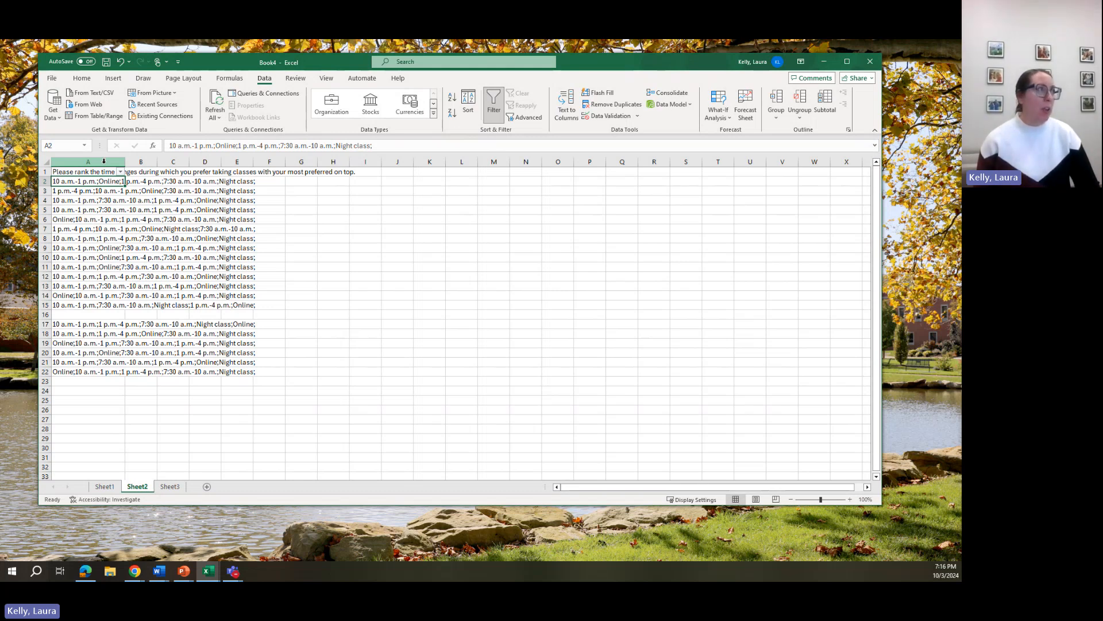
Split column A's ranking responses into separate columns using Text to Columns with a semicolon delimiter
click(104, 161)
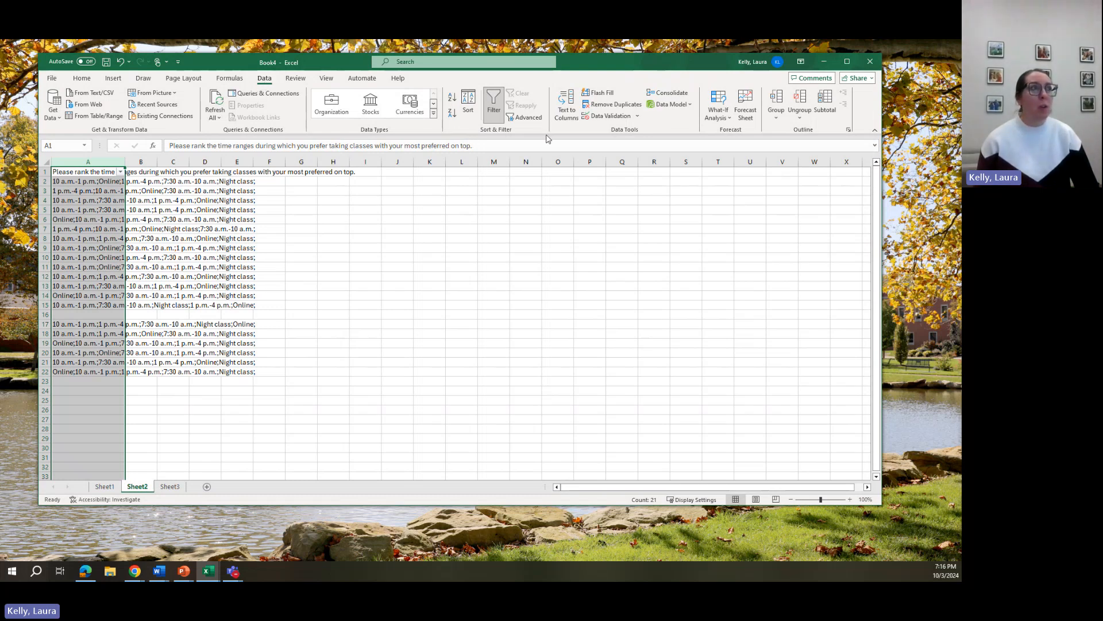
click(566, 112)
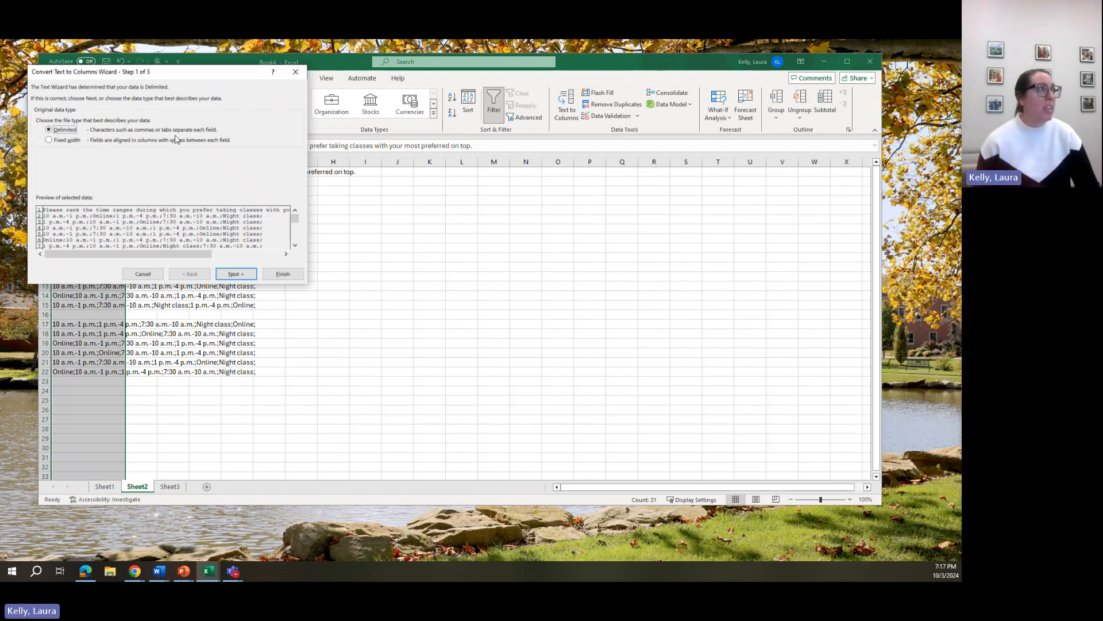
click(238, 274)
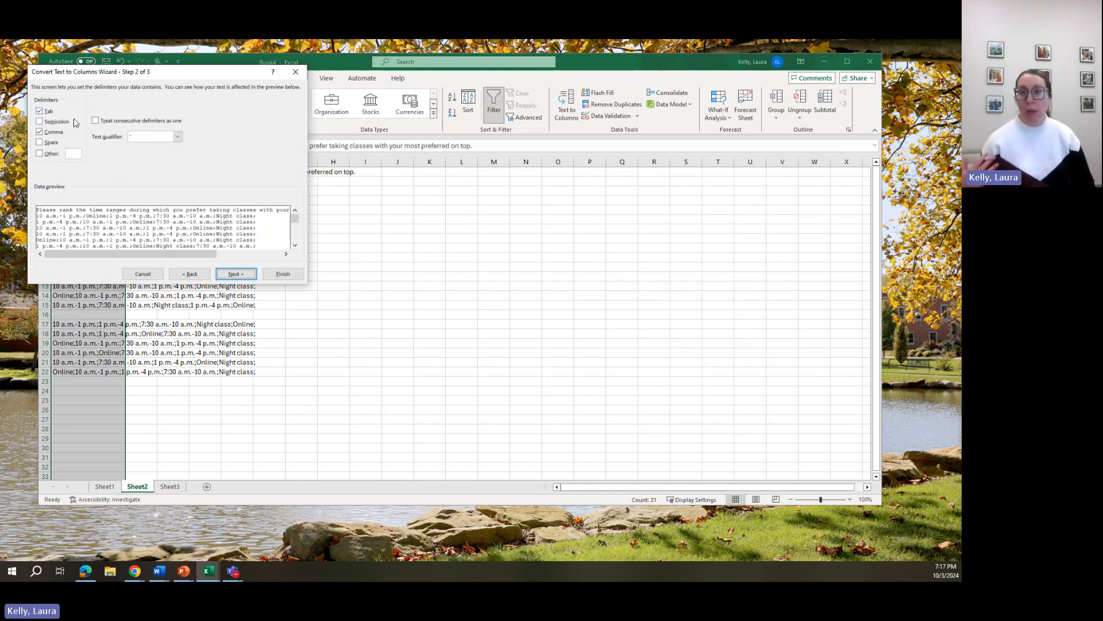
click(39, 133)
click(39, 111)
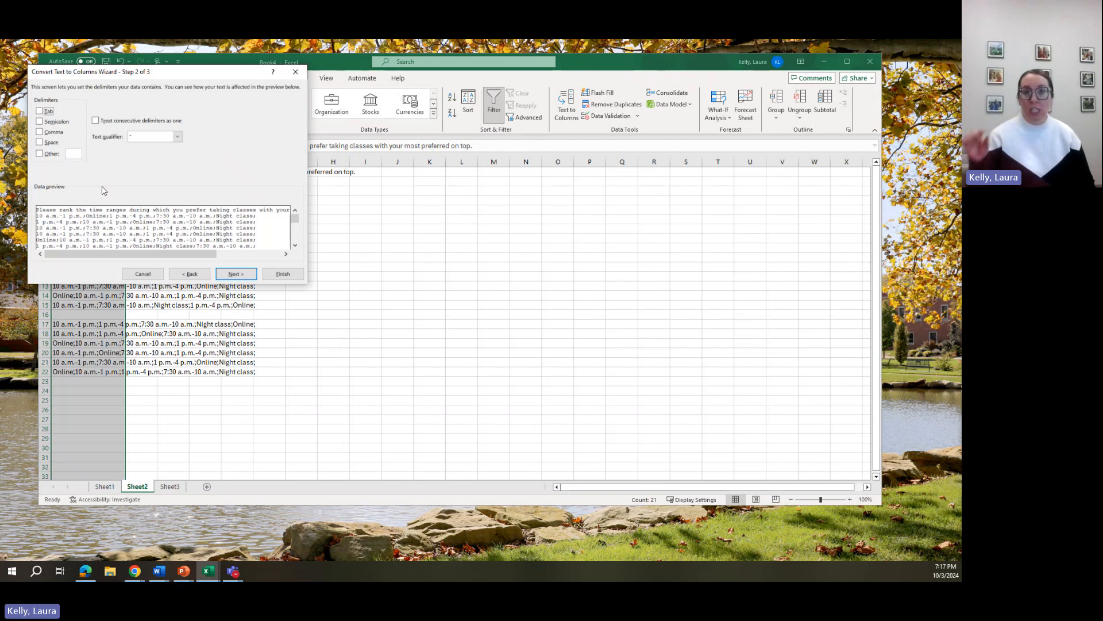
click(40, 122)
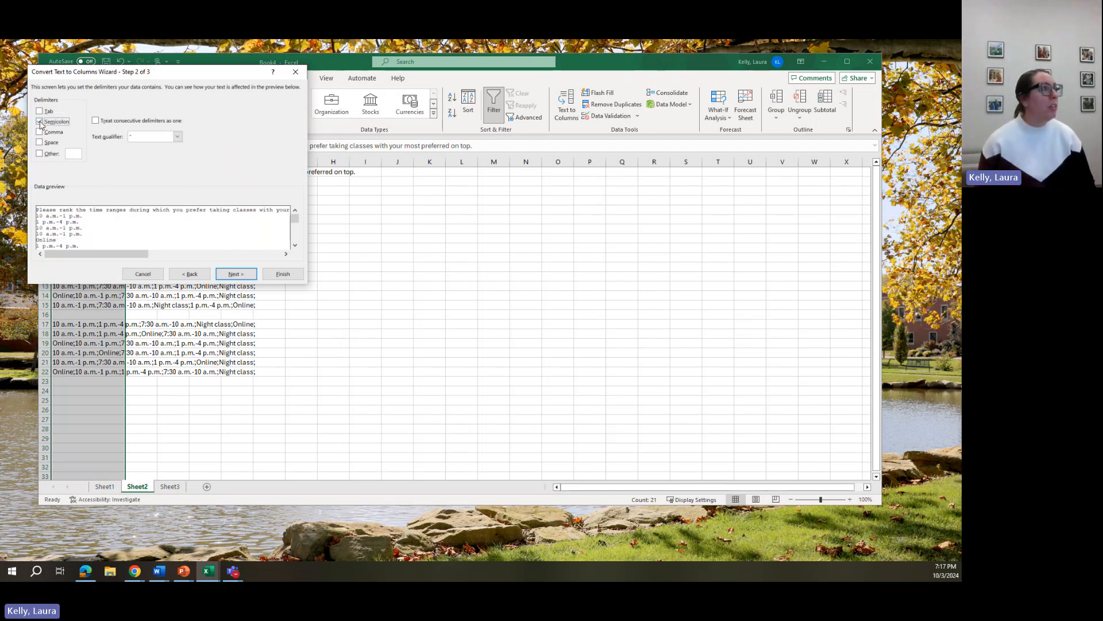
click(236, 274)
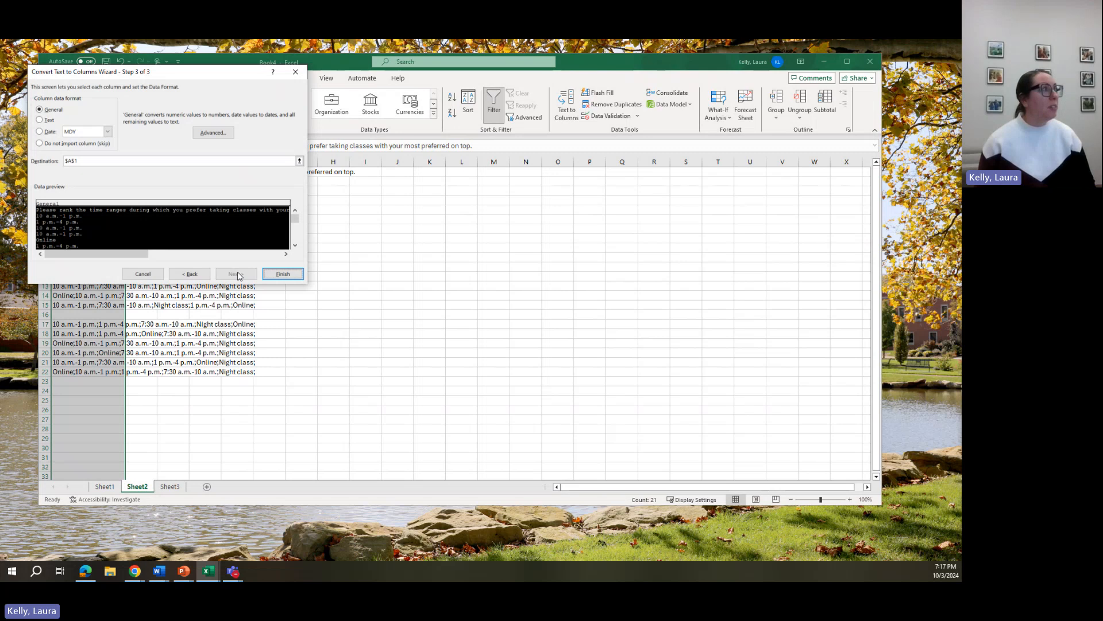
click(283, 275)
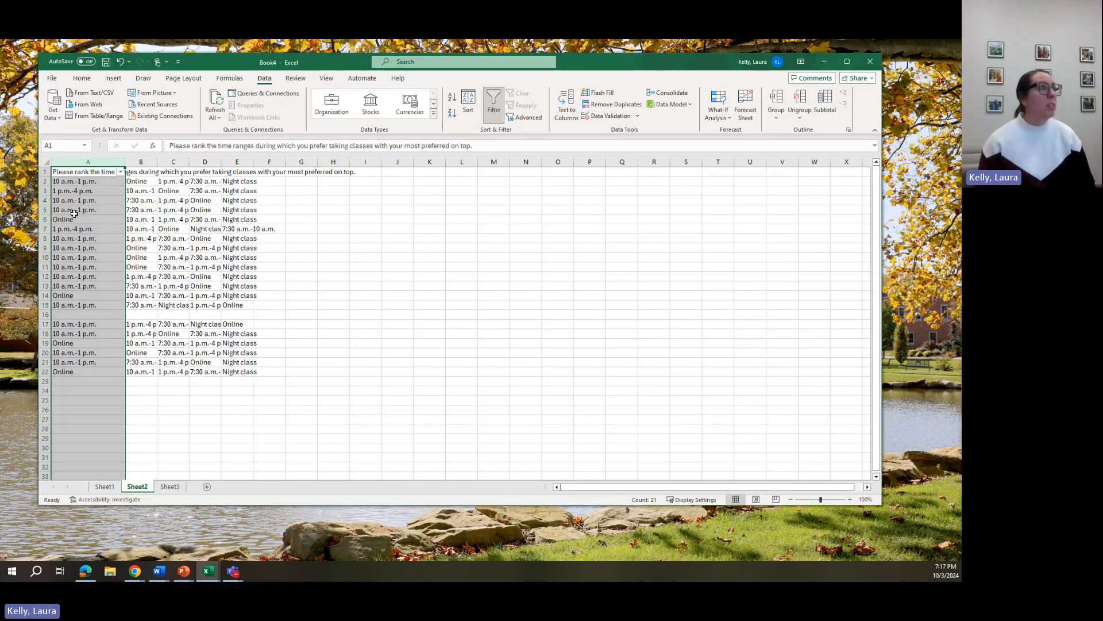
Inspect individual cells of the split ranking responses
click(74, 212)
click(138, 194)
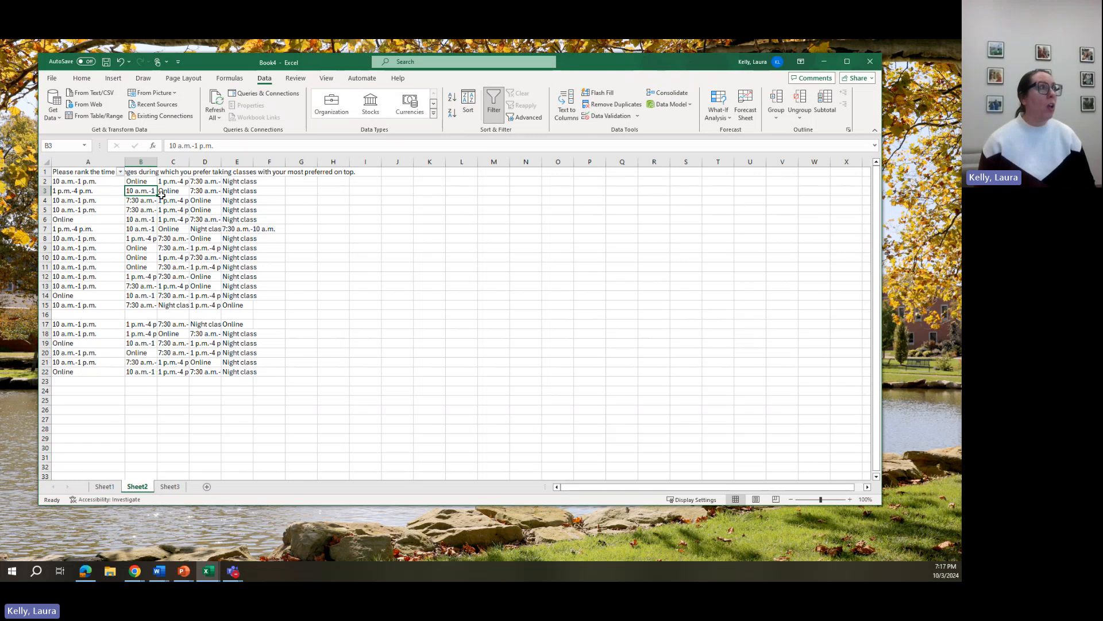
click(162, 193)
click(219, 205)
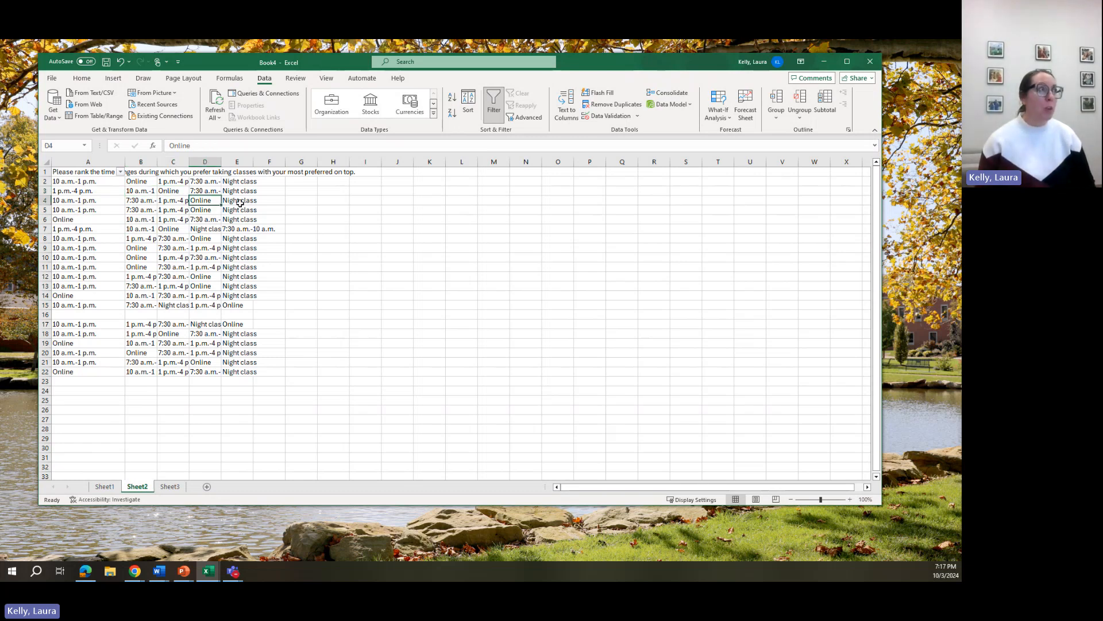
click(205, 209)
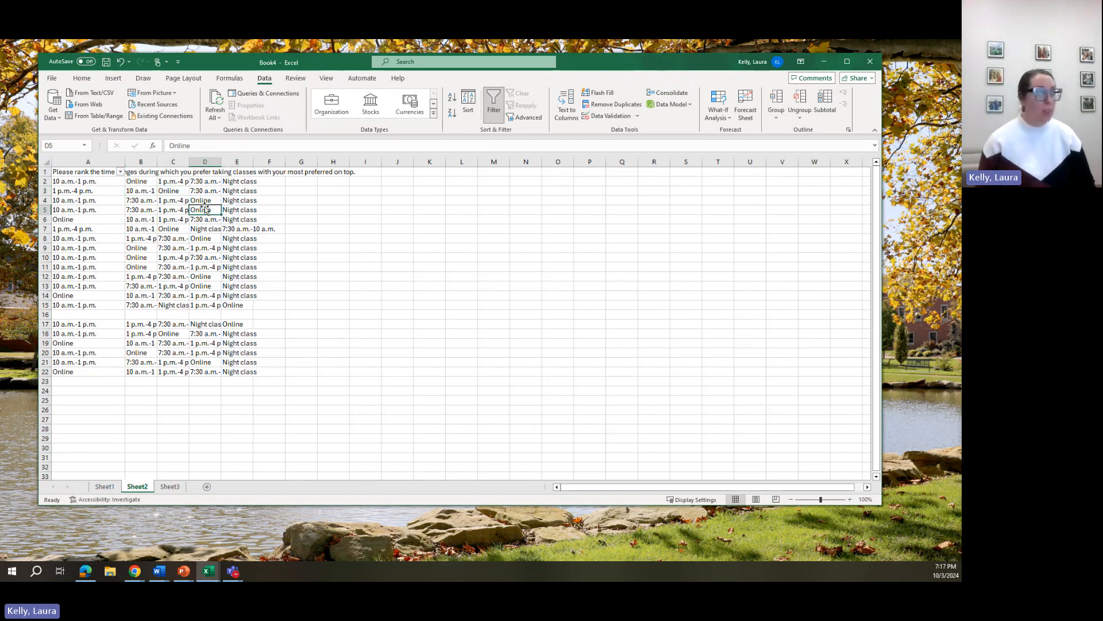
On Sheet3, split the names in column A at the comma into last-name and first-name columns
click(169, 487)
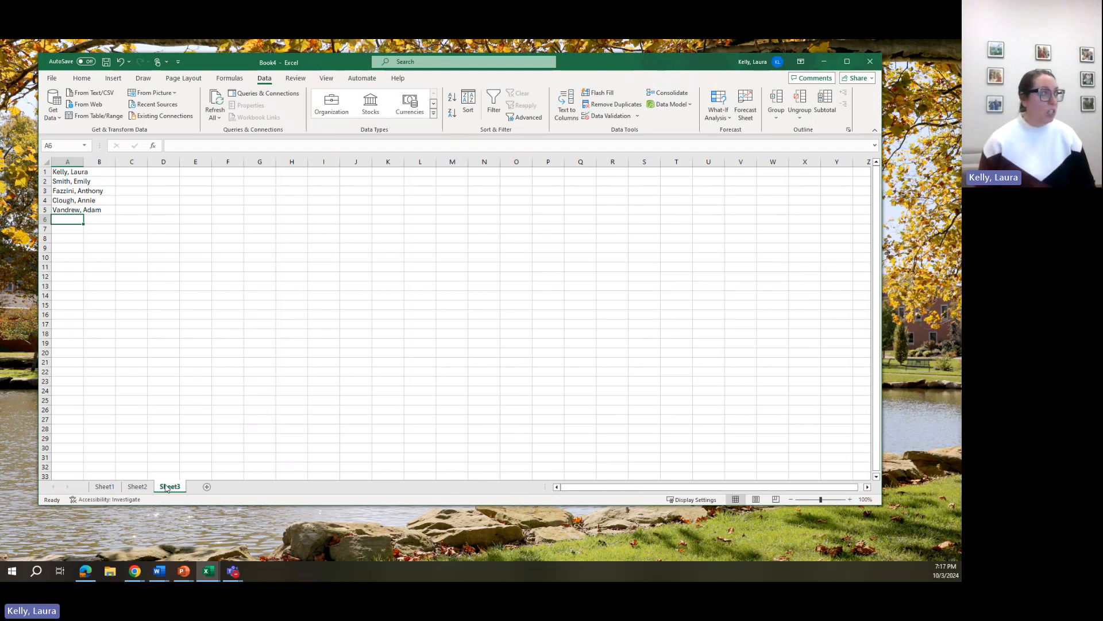
click(77, 174)
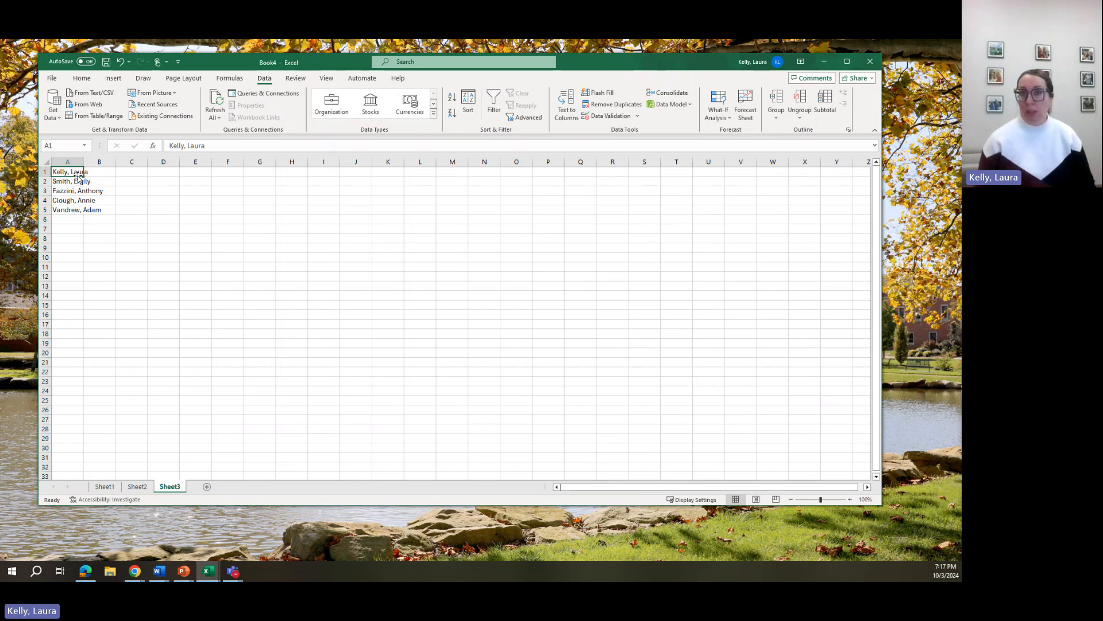
click(79, 183)
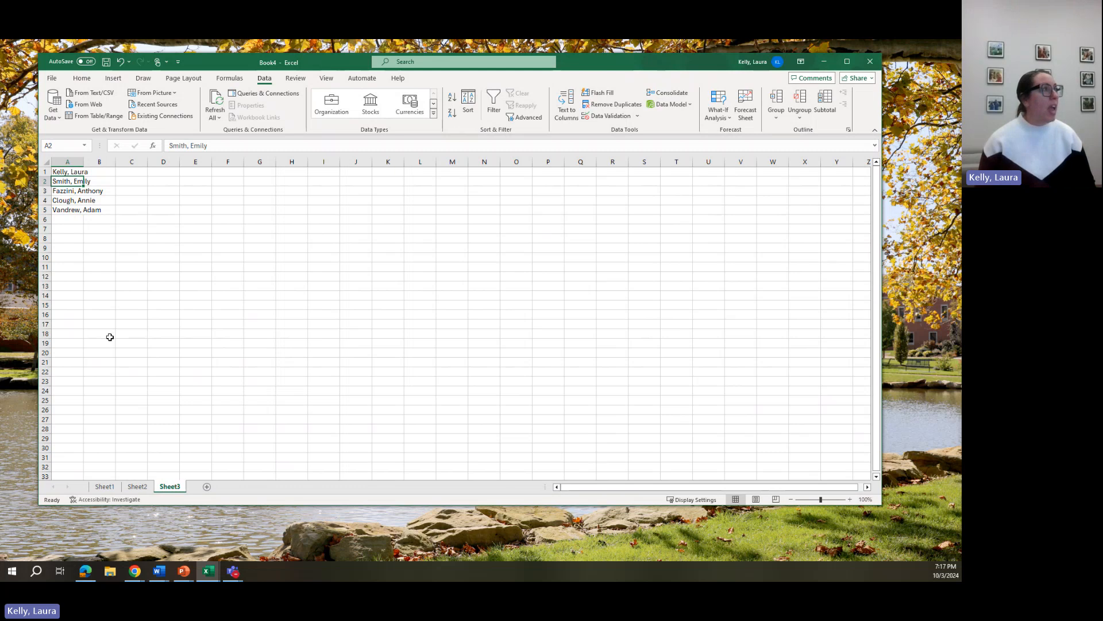
click(61, 161)
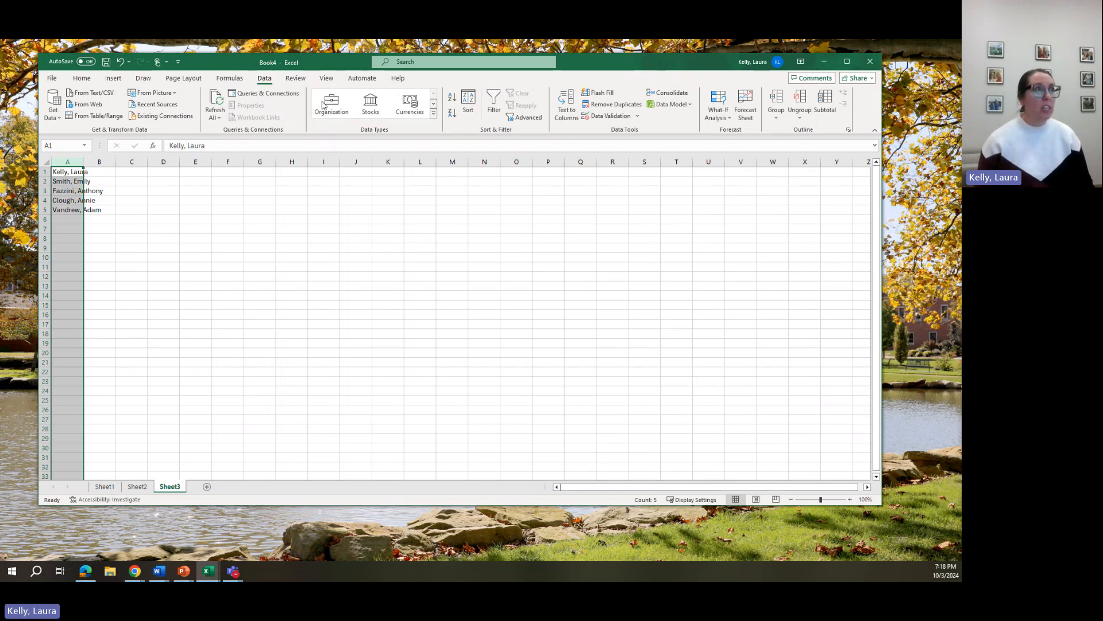
click(560, 106)
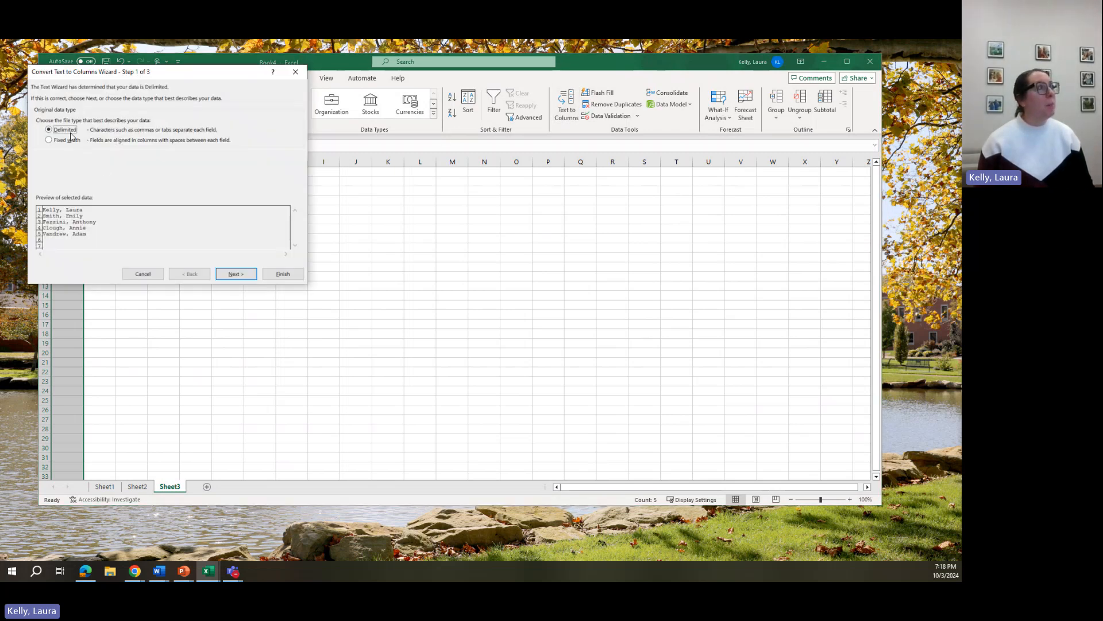
click(251, 275)
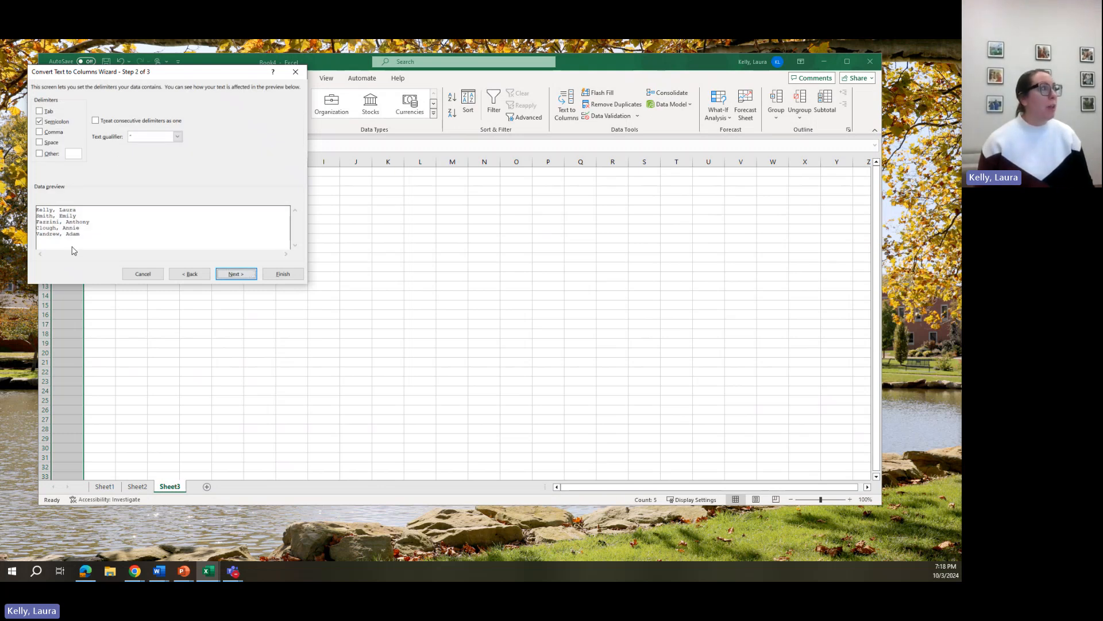
click(40, 124)
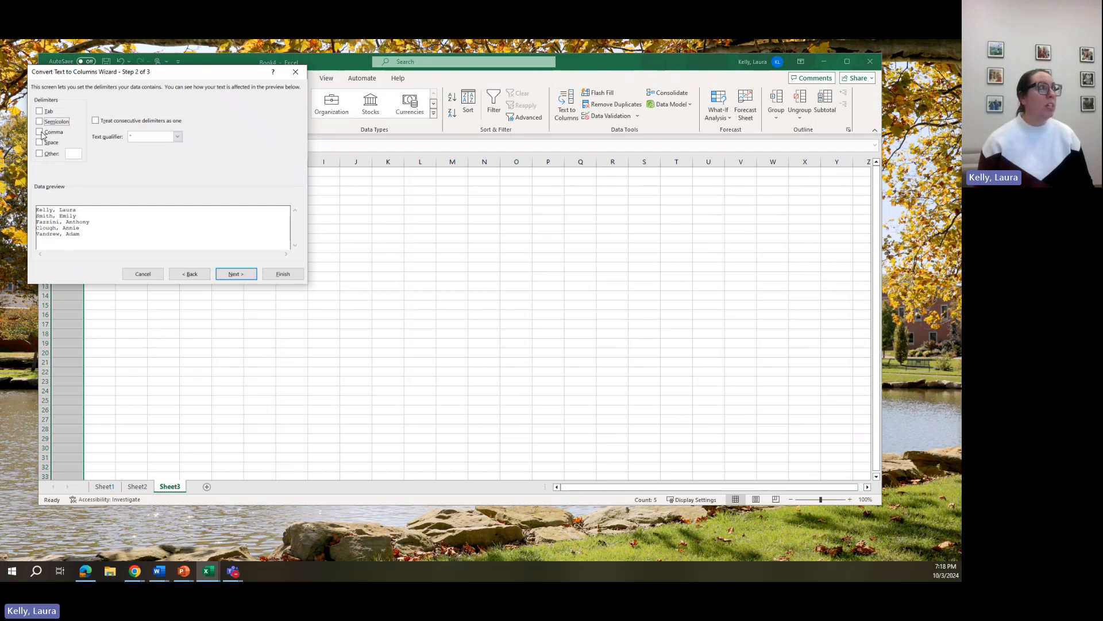
click(41, 133)
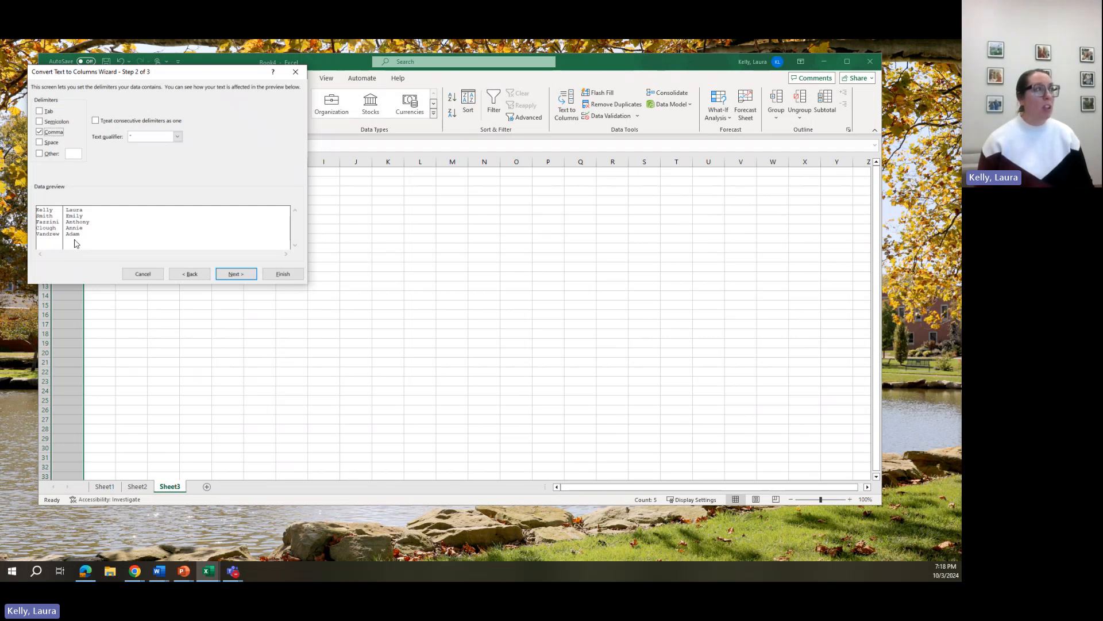
click(229, 275)
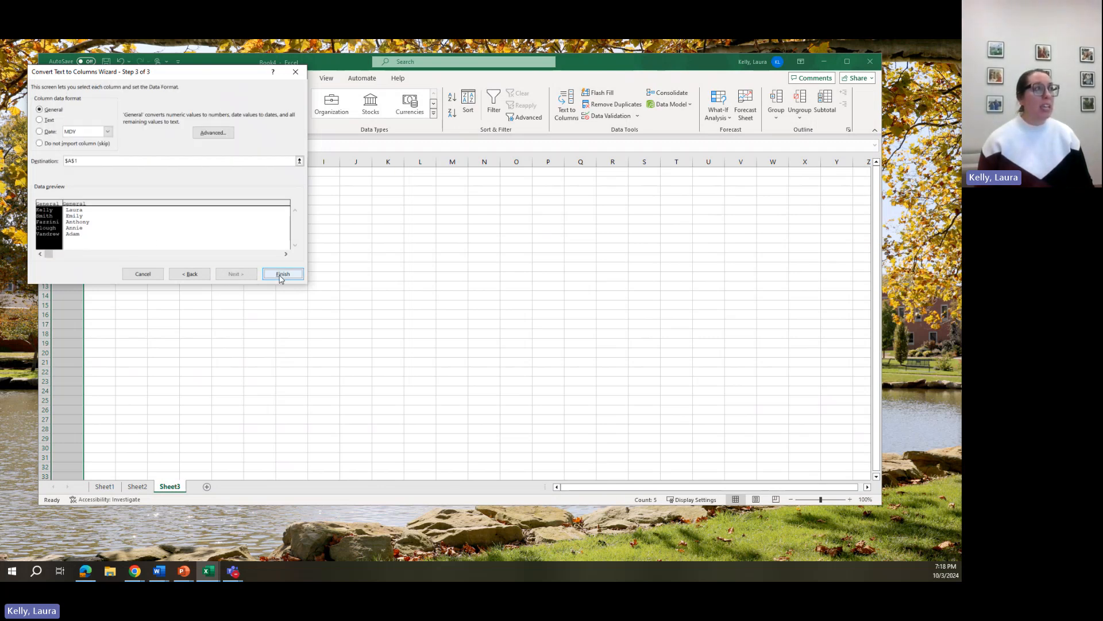
click(284, 274)
click(164, 275)
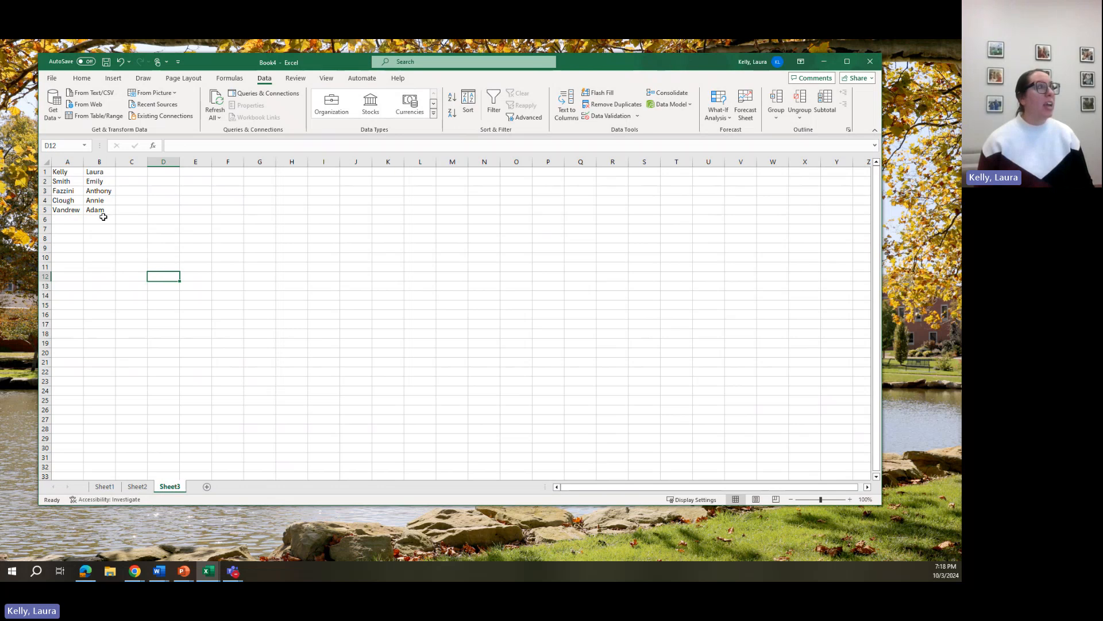
Cut the last-name column A and paste it into column C after the first names
click(65, 172)
click(99, 173)
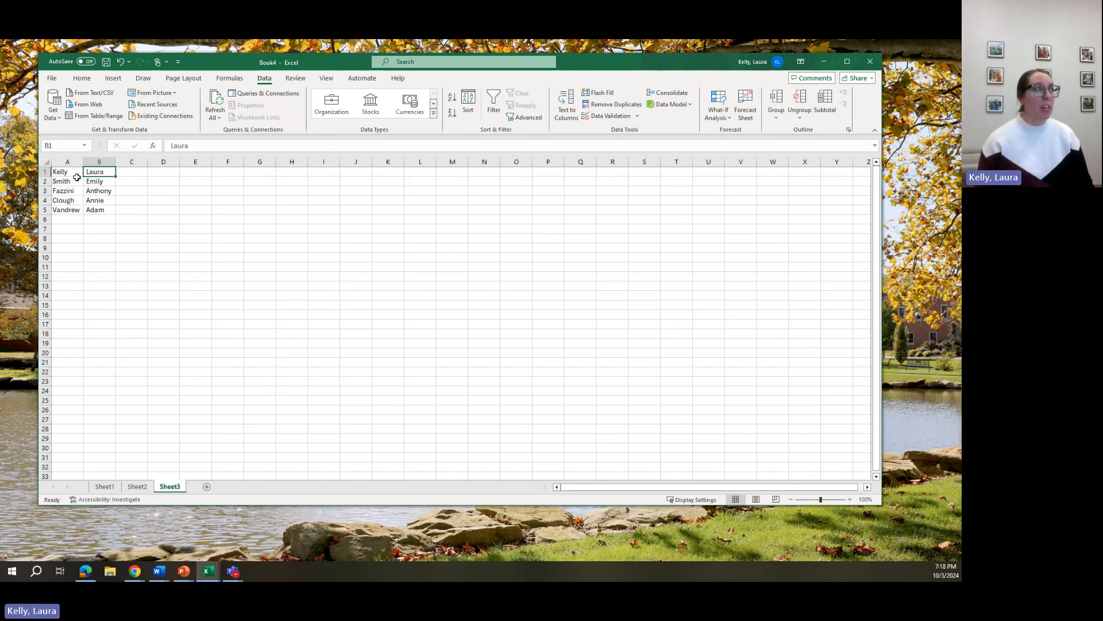
click(78, 180)
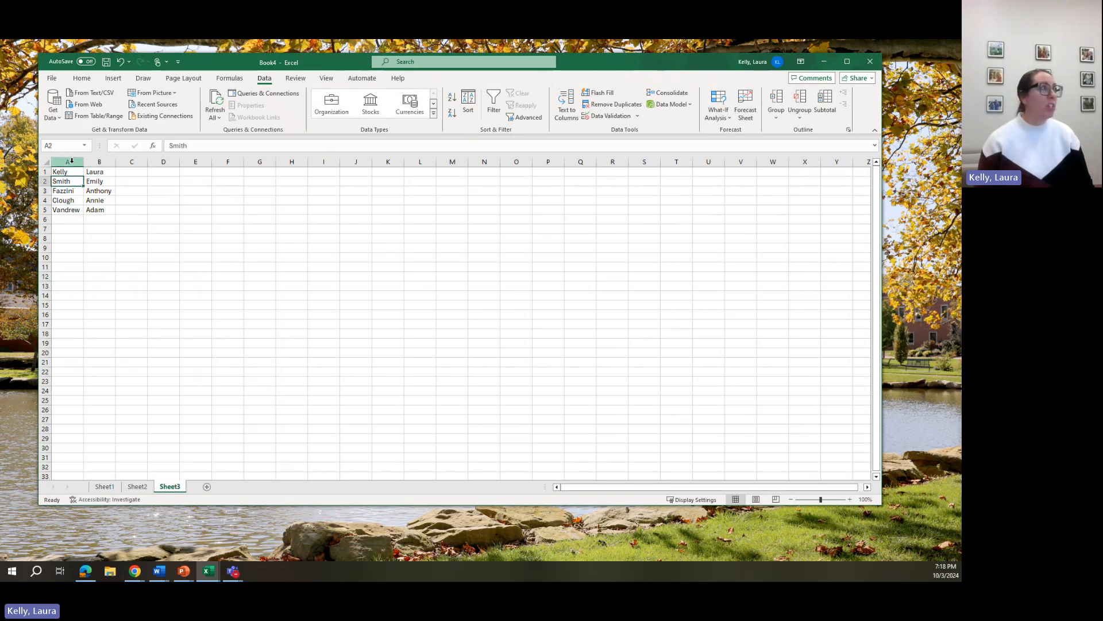
click(70, 162)
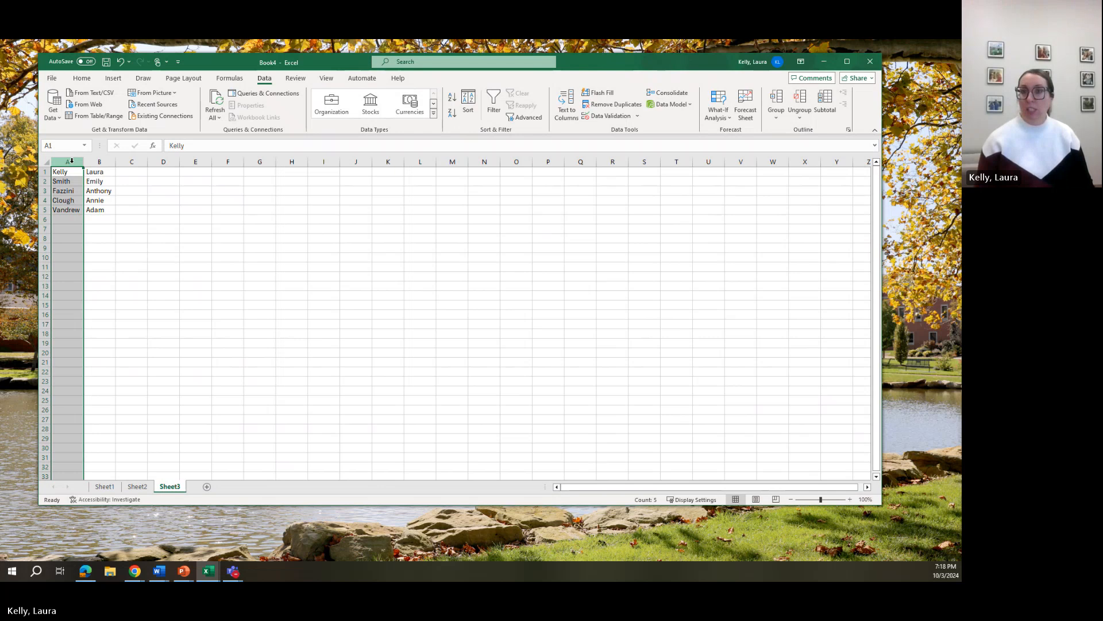
right_click(71, 161)
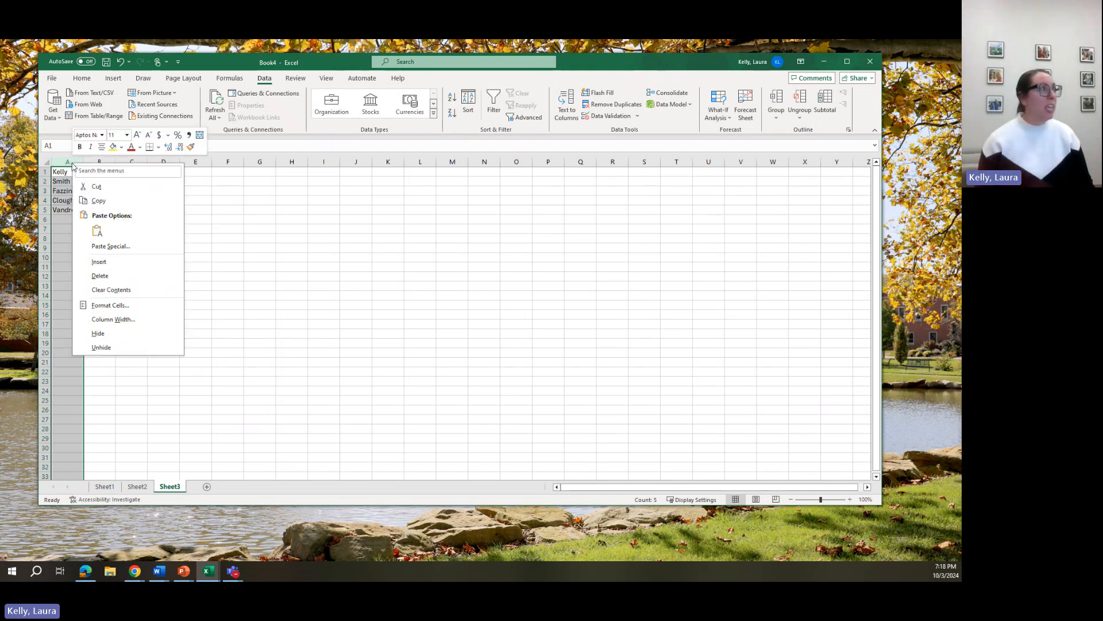
click(96, 187)
right_click(124, 172)
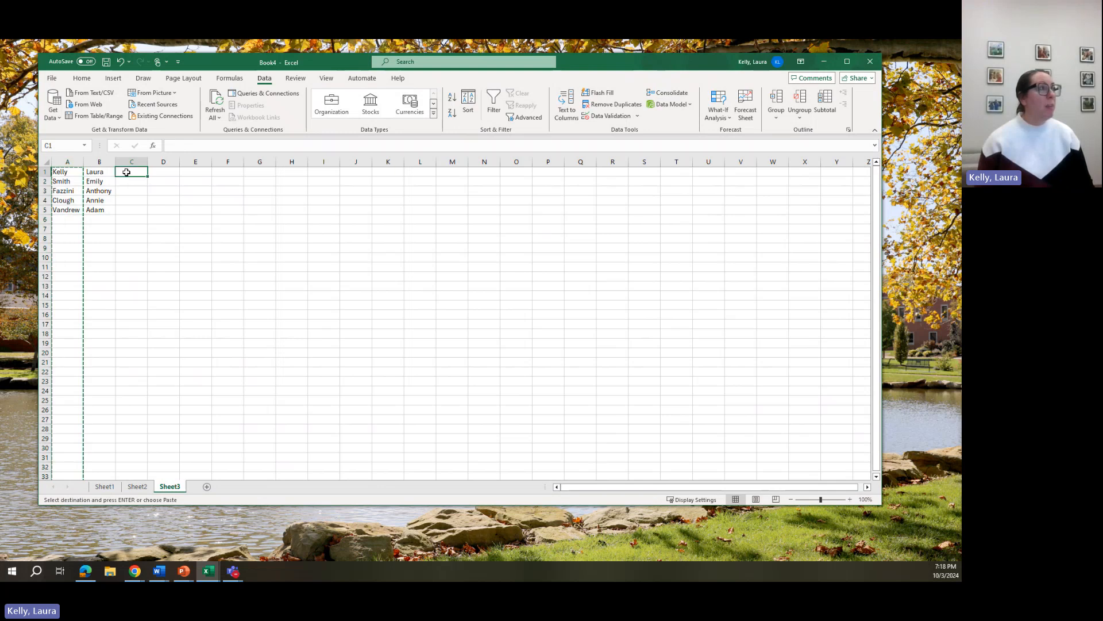
click(151, 240)
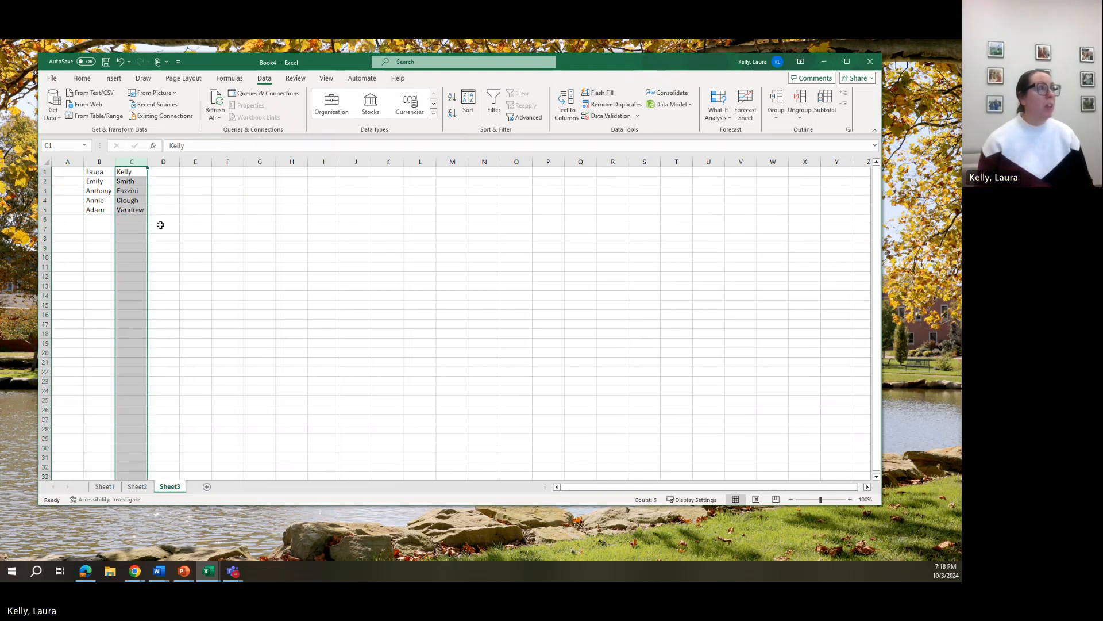
Select the empty column A
click(161, 221)
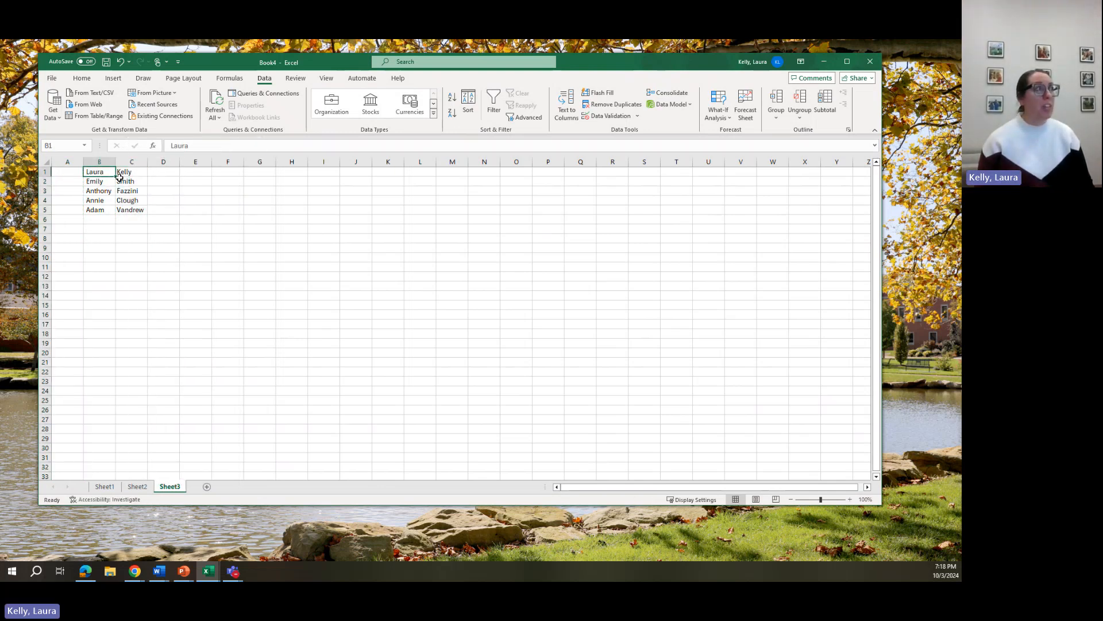
click(56, 161)
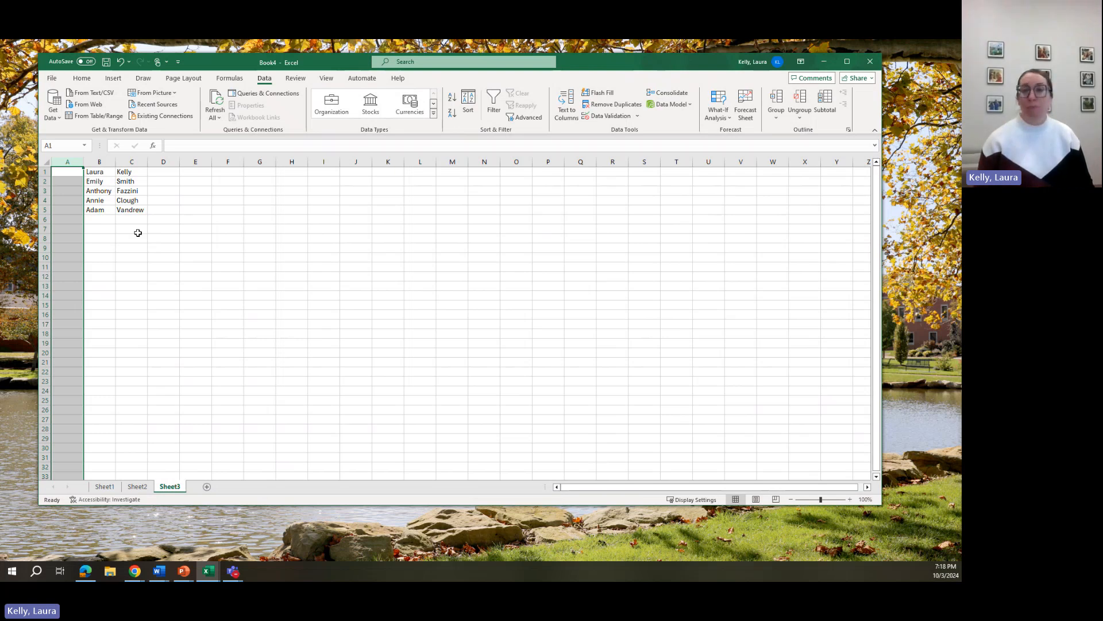